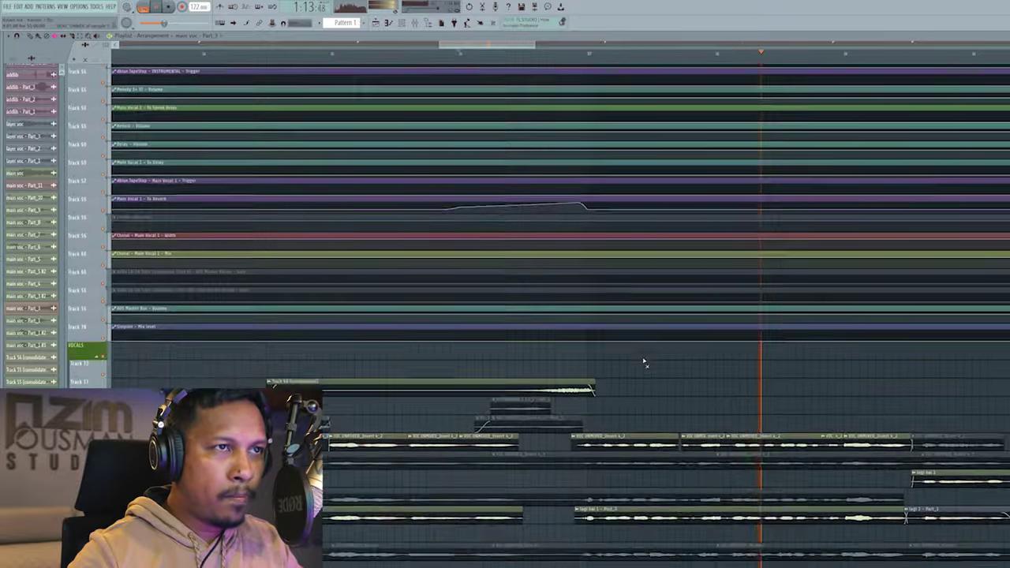
Step: Split the Track 68 (consolidated) clip on Track 73 at the playhead and play the arrangement from there
{"action": "left_click", "coordinate": [573, 282]}
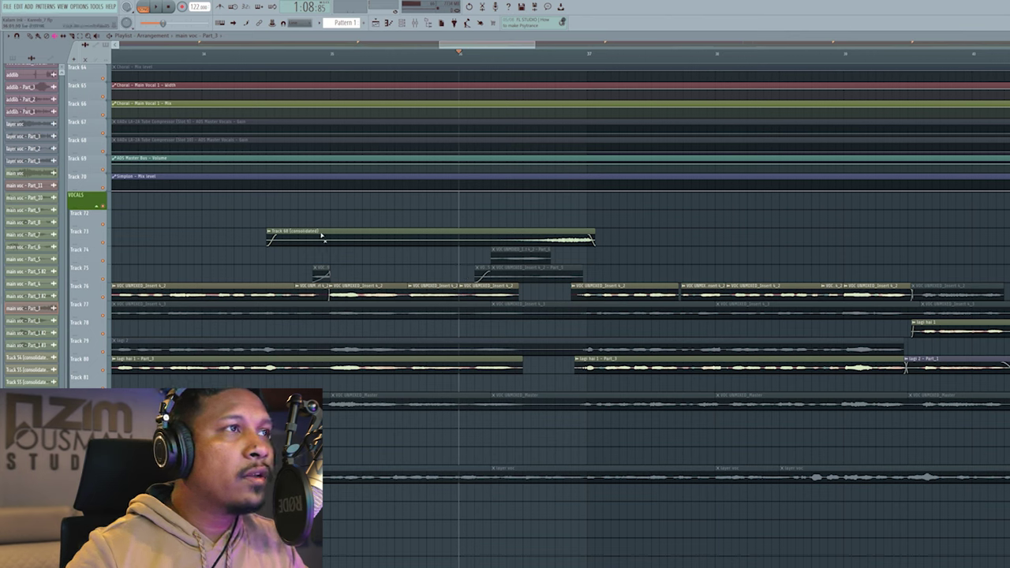
{"action": "left_click", "coordinate": [461, 231]}
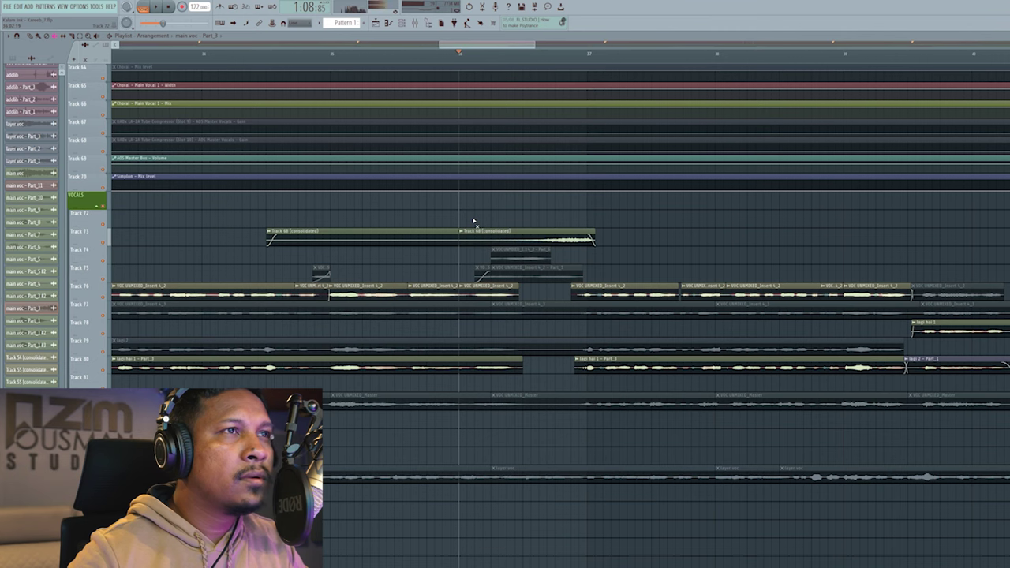
{"action": "key", "text": "space"}
{"action": "scroll", "coordinate": [463, 327], "scroll_direction": "up", "scroll_amount": 3}
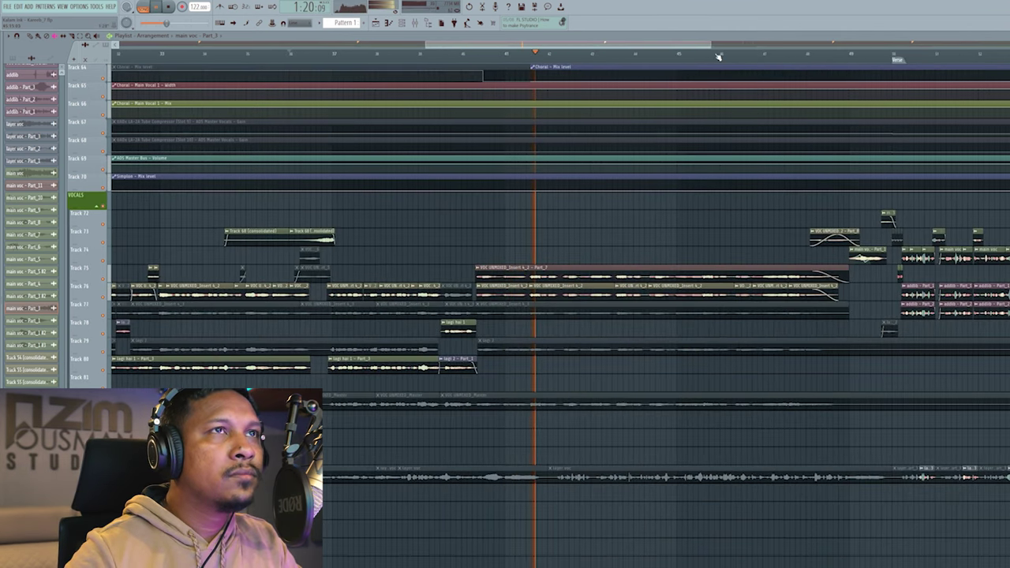
{"action": "scroll", "coordinate": [721, 58], "scroll_direction": "up", "scroll_amount": 2}
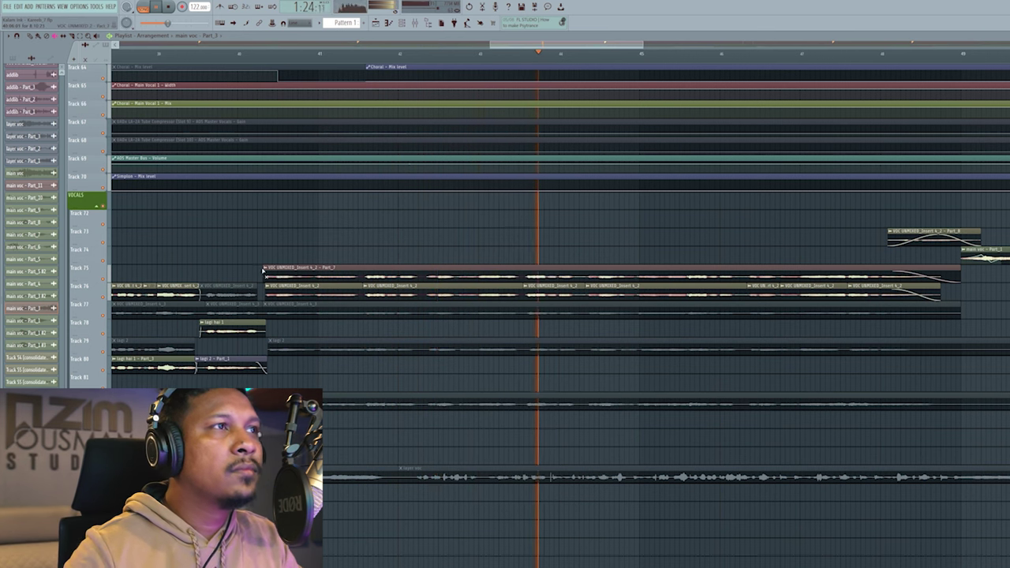
{"action": "key", "text": "space"}
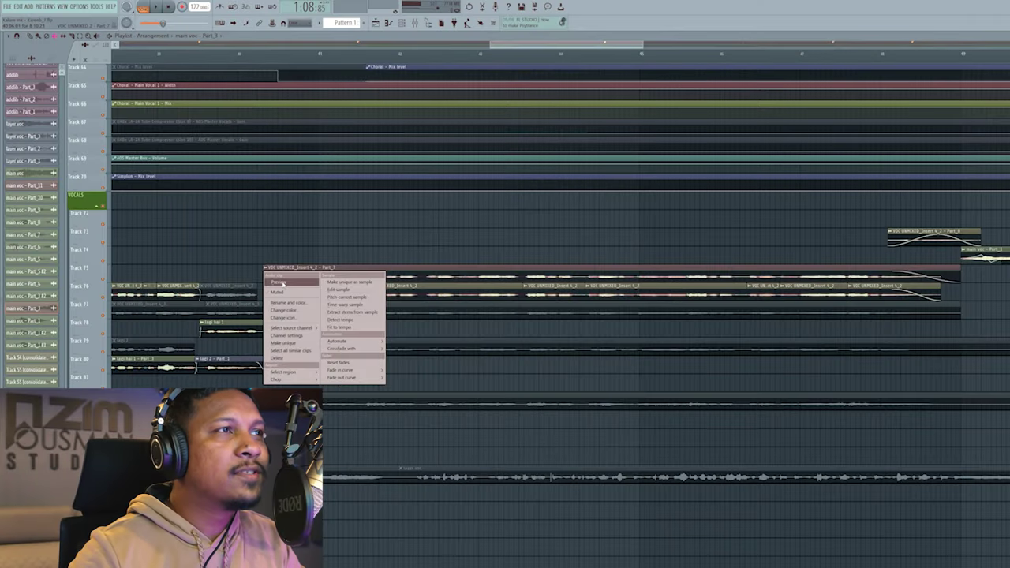
Step: Preview the VOC UNMIXED_Insert 4_2 - Part_7 clip on Track 75 and the VOC UNMIXED_Insert 4_2 clip on Track 76
{"action": "left_click", "coordinate": [280, 282]}
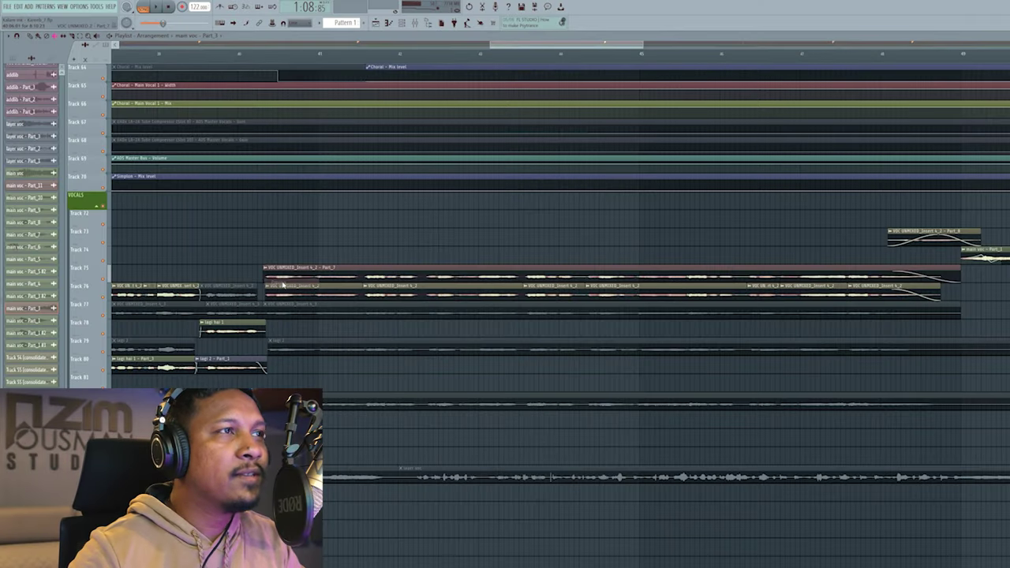
{"action": "right_click", "coordinate": [269, 291]}
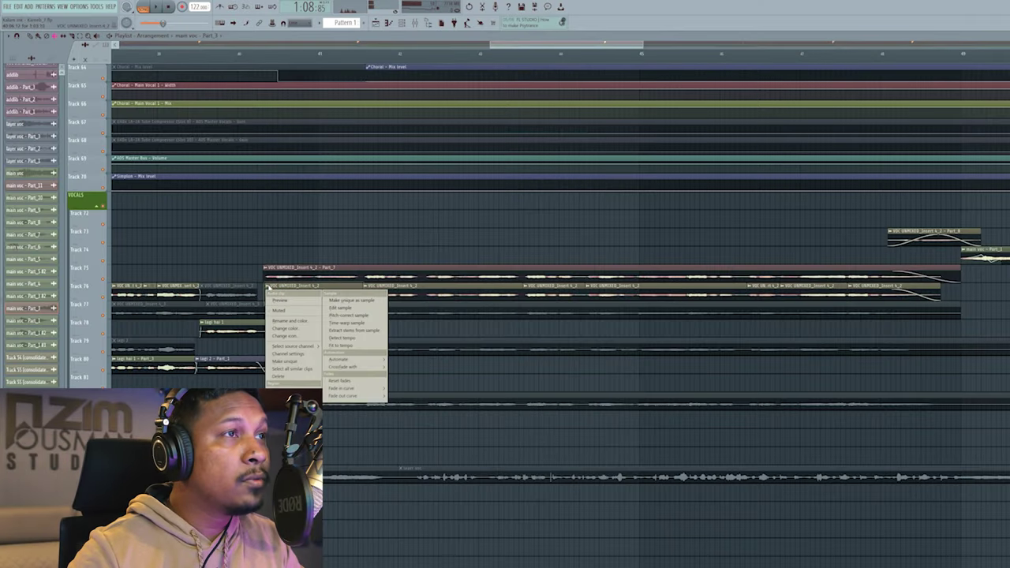
{"action": "left_click", "coordinate": [276, 300]}
{"action": "scroll", "coordinate": [562, 60], "scroll_direction": "down", "scroll_amount": 4}
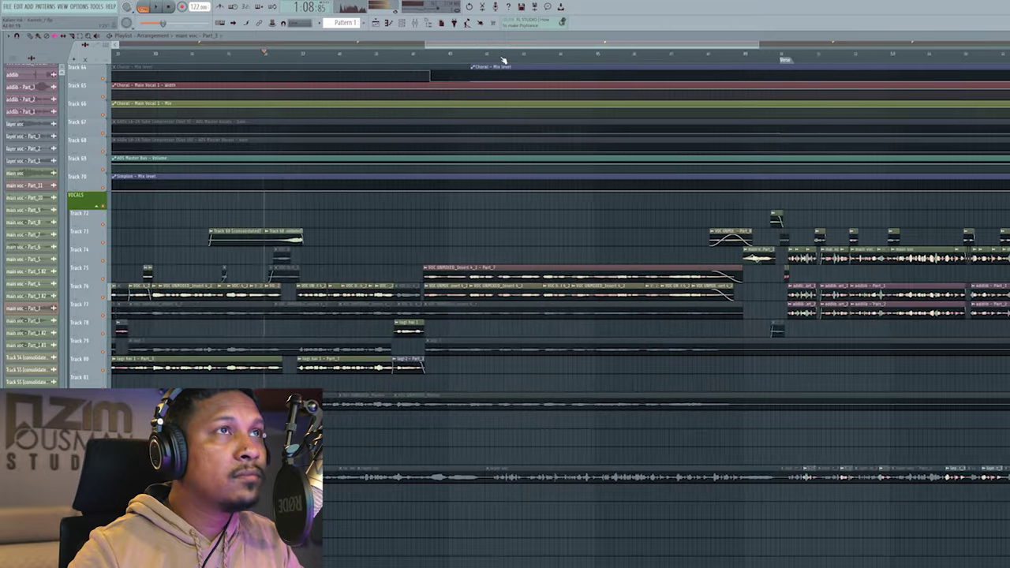
{"action": "scroll", "coordinate": [501, 60], "scroll_direction": "up", "scroll_amount": 3}
{"action": "right_click", "coordinate": [447, 289]}
{"action": "left_click", "coordinate": [452, 300]}
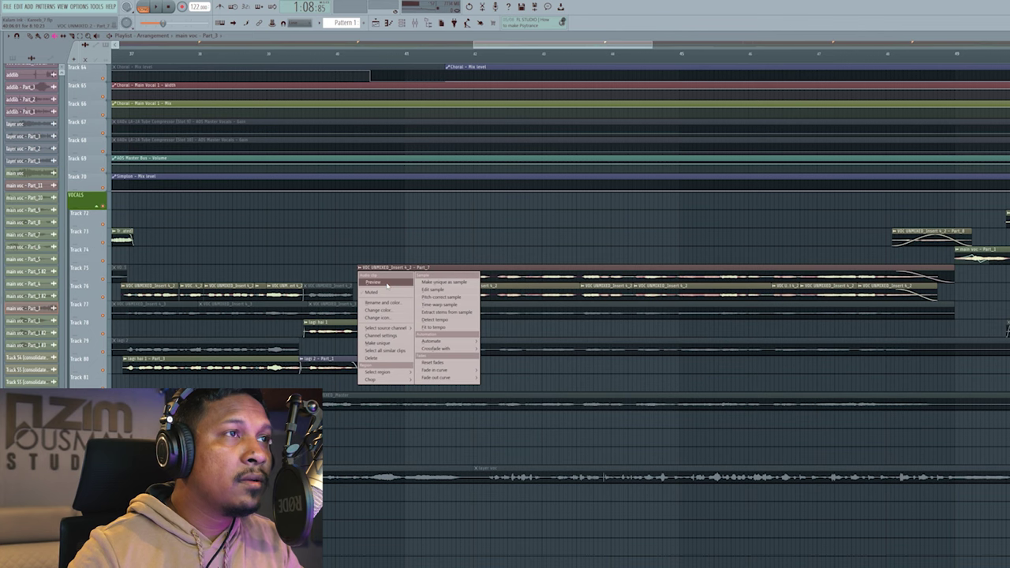
{"action": "left_click", "coordinate": [387, 286]}
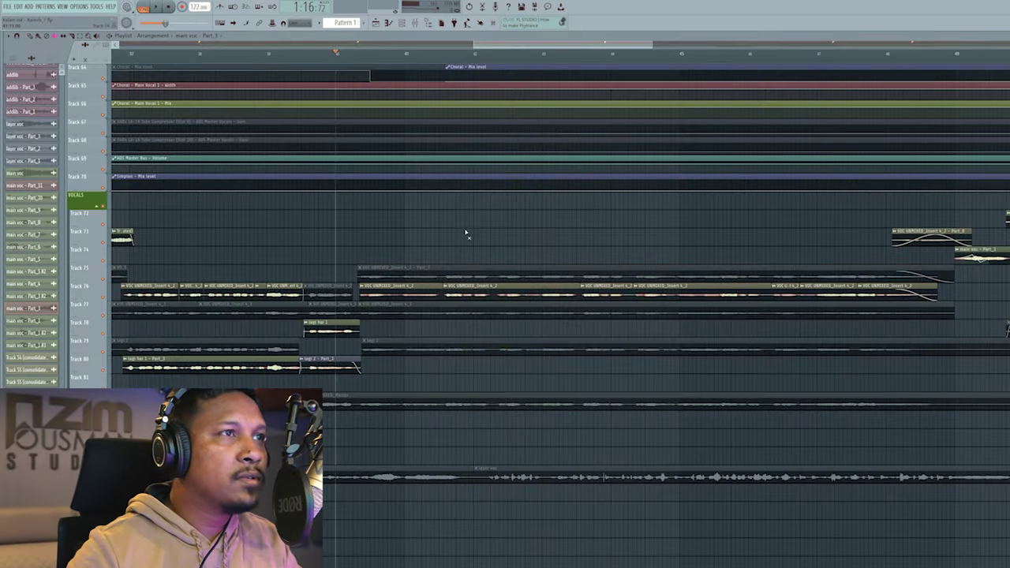
Step: Play the section without the Part_7 layer on Track 75, and unmute that layer to play the section for comparison
{"action": "key", "text": "space"}
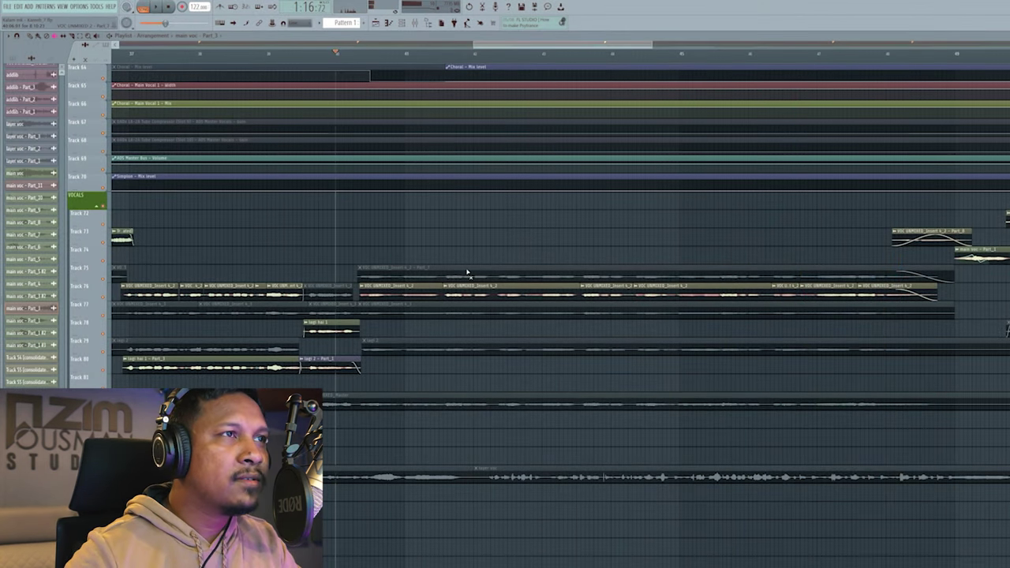
{"action": "left_click", "coordinate": [467, 272]}
{"action": "key", "text": "space"}
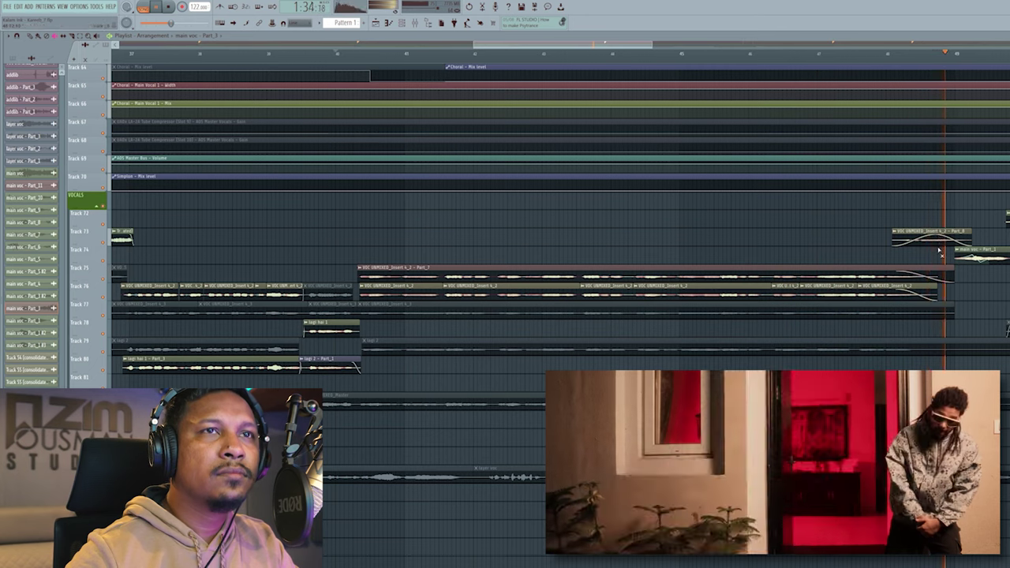
{"action": "scroll", "coordinate": [918, 63], "scroll_direction": "down", "scroll_amount": 3}
{"action": "scroll", "coordinate": [918, 63], "scroll_direction": "down", "scroll_amount": 3}
{"action": "scroll", "coordinate": [1003, 63], "scroll_direction": "up", "scroll_amount": 4}
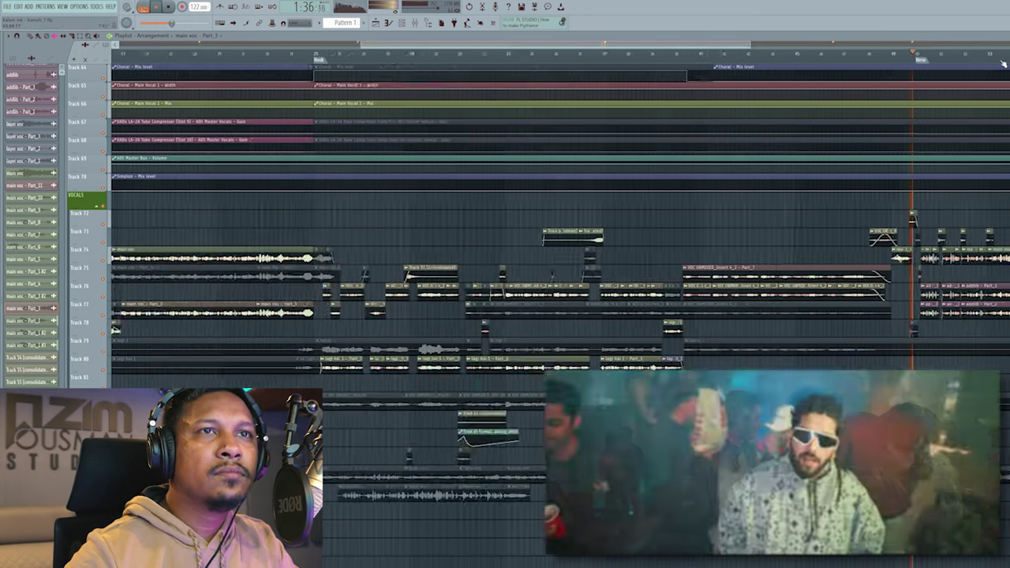
{"action": "key", "text": "space"}
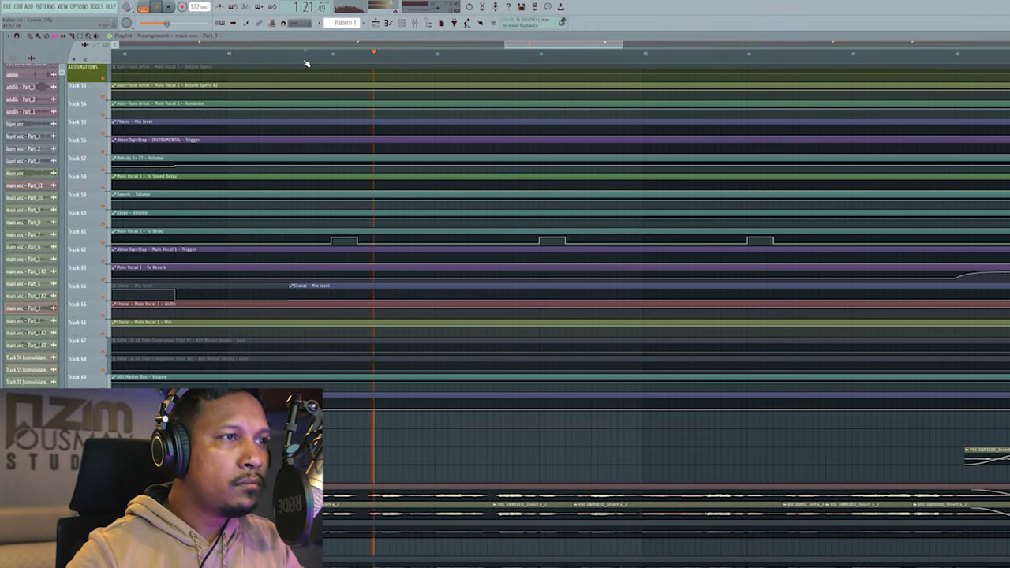
Step: Play from just before the first Main Vocal 1 - To Delay rise under the Part_7 layer to hear the delay automation
{"action": "left_click", "coordinate": [306, 60]}
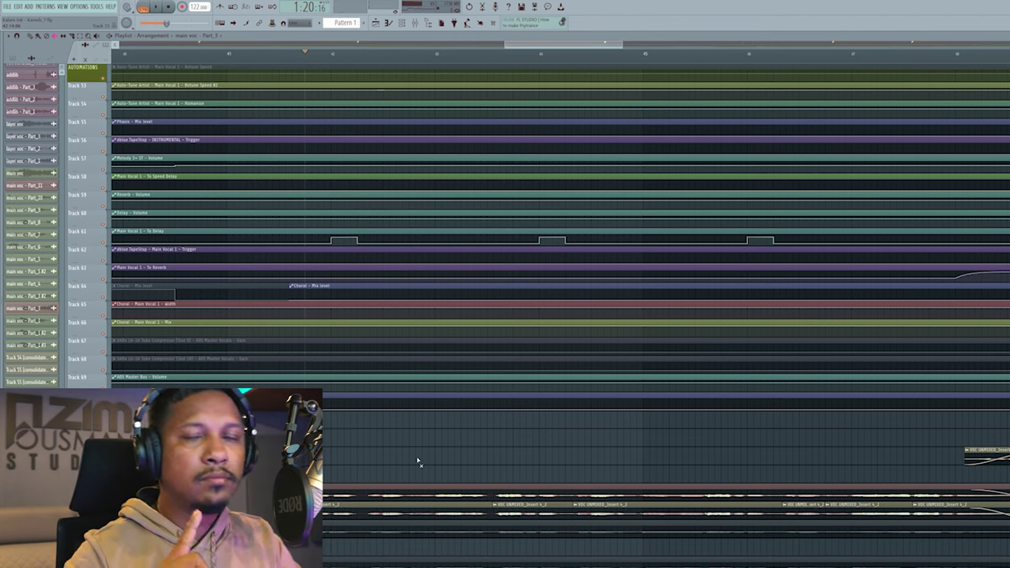
{"action": "key", "text": "space"}
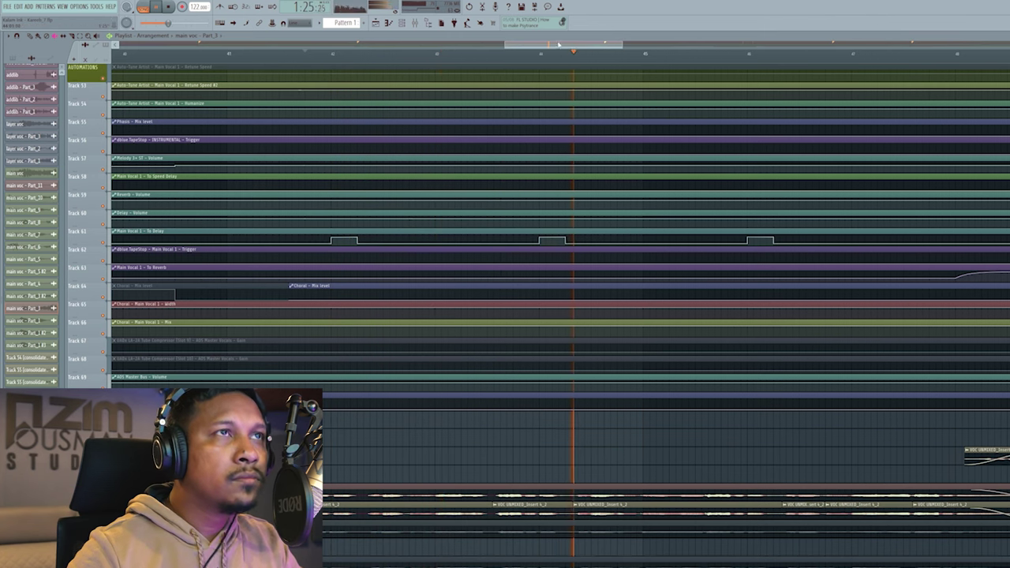
{"action": "scroll", "coordinate": [558, 60], "scroll_direction": "down", "scroll_amount": 6}
{"action": "key", "text": "space"}
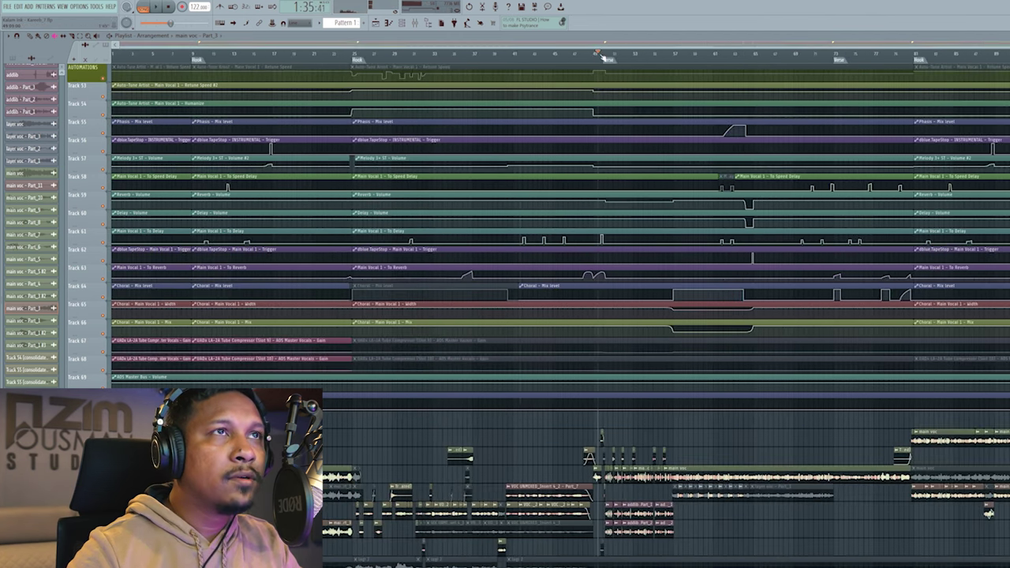
Step: Play from just before the Verse marker and examine the vocal layers and automation up to the Main Vocal 1 TapeStop trigger
{"action": "key", "text": "space"}
{"action": "scroll", "coordinate": [671, 59], "scroll_direction": "up", "scroll_amount": 4}
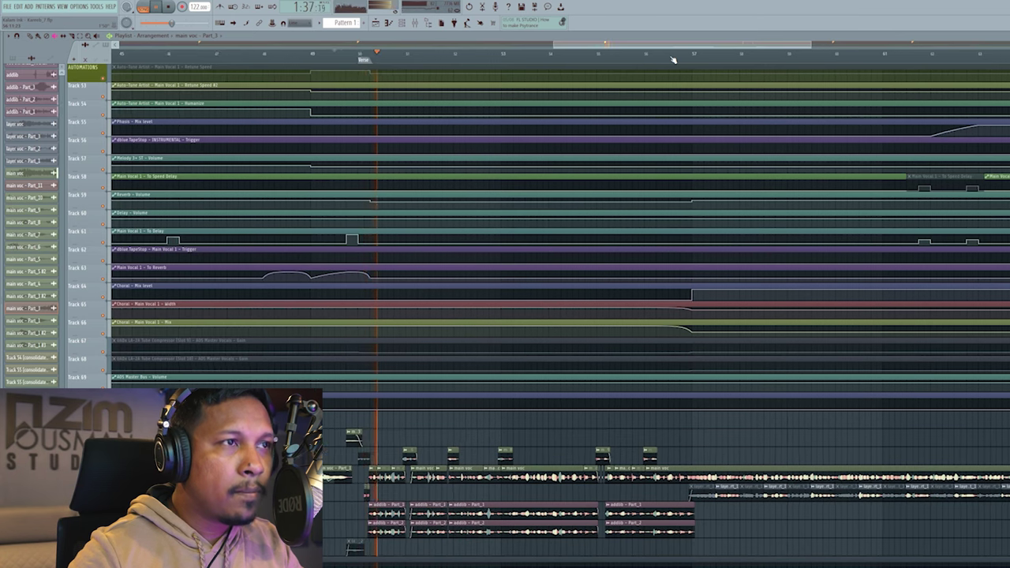
{"action": "scroll", "coordinate": [674, 165], "scroll_direction": "down", "scroll_amount": 8}
{"action": "scroll", "coordinate": [674, 165], "scroll_direction": "up", "scroll_amount": 6}
{"action": "scroll", "coordinate": [671, 62], "scroll_direction": "down", "scroll_amount": 4}
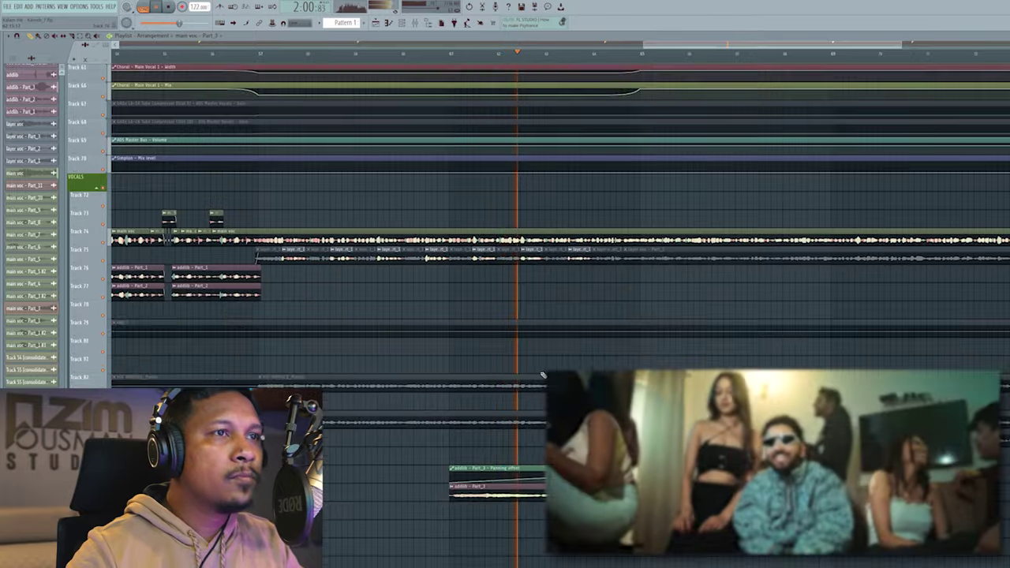
{"action": "scroll", "coordinate": [541, 376], "scroll_direction": "up", "scroll_amount": 1}
{"action": "scroll", "coordinate": [543, 371], "scroll_direction": "up", "scroll_amount": 1}
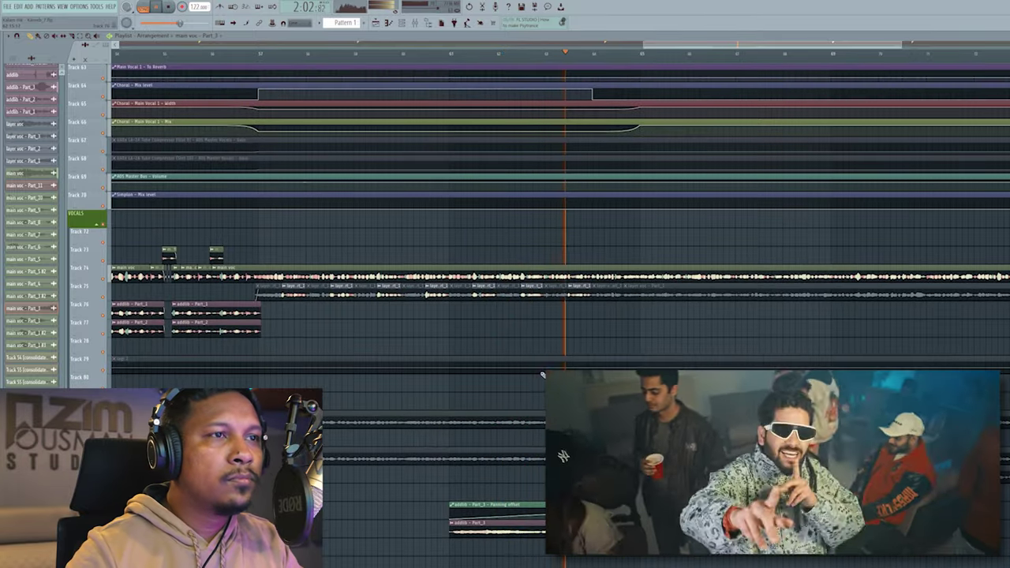
{"action": "scroll", "coordinate": [545, 369], "scroll_direction": "up", "scroll_amount": 1}
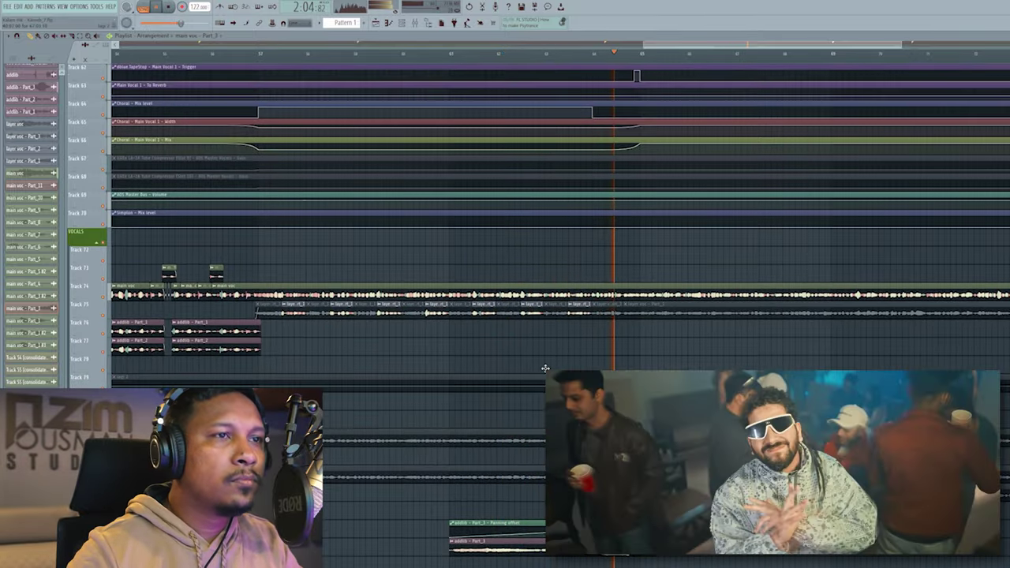
{"action": "scroll", "coordinate": [545, 368], "scroll_direction": "up", "scroll_amount": 3}
{"action": "scroll", "coordinate": [545, 367], "scroll_direction": "up", "scroll_amount": 10}
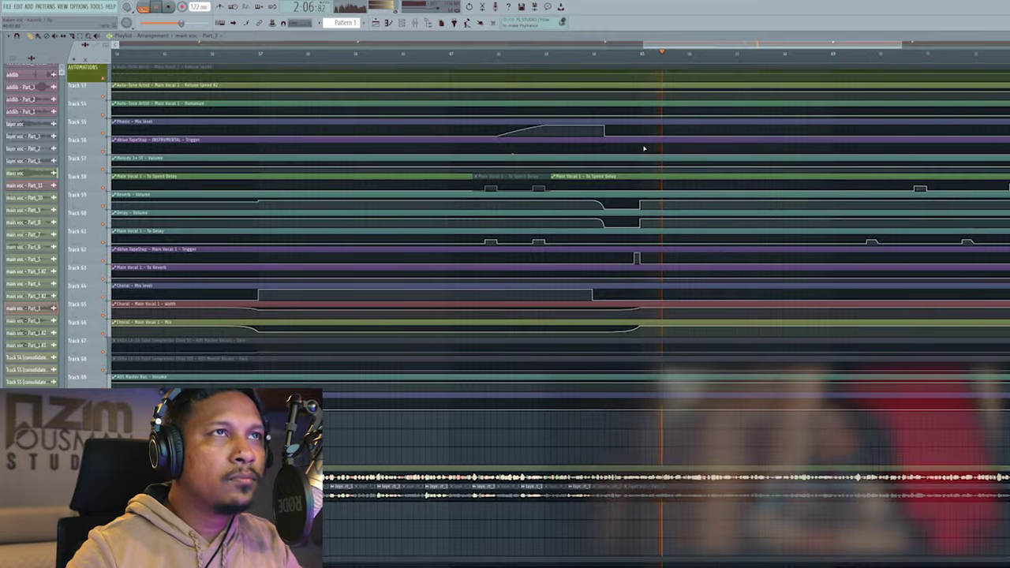
{"action": "scroll", "coordinate": [671, 60], "scroll_direction": "up", "scroll_amount": 4}
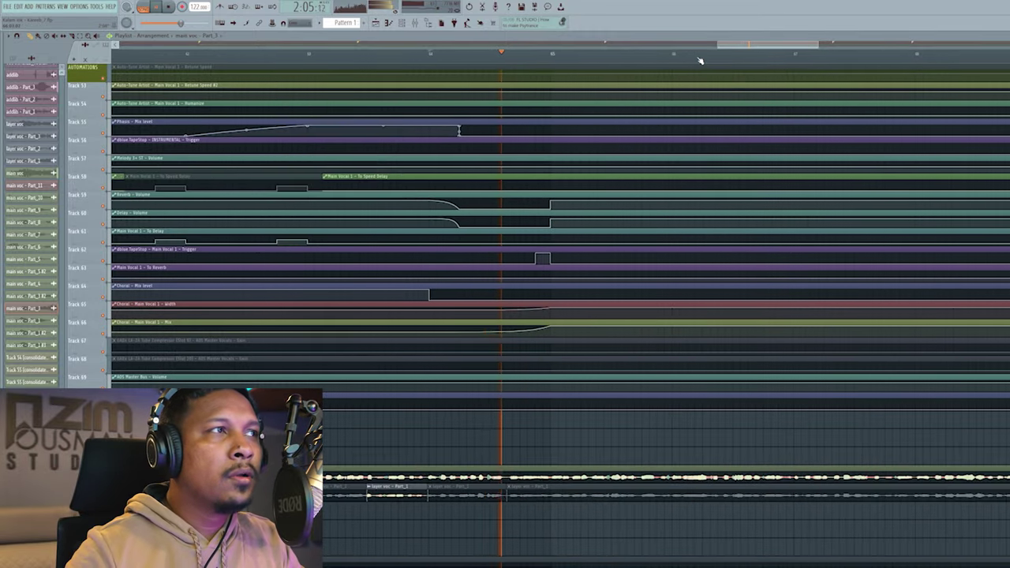
{"action": "key", "text": "space"}
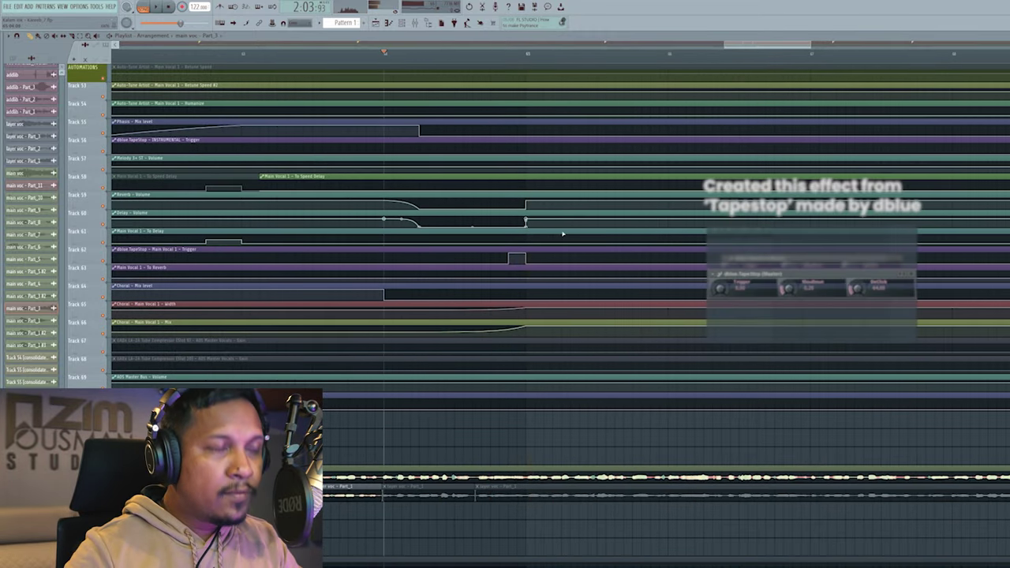
Step: Isolate and mute the raised segment of the dblue TapeStop - Main Vocal 1 - Trigger automation on Track 62, and play it bypassed
{"action": "left_click_drag", "start_coordinate": [555, 251], "coordinate": [562, 272]}
{"action": "key", "text": "t"}
{"action": "left_click", "coordinate": [532, 257]}
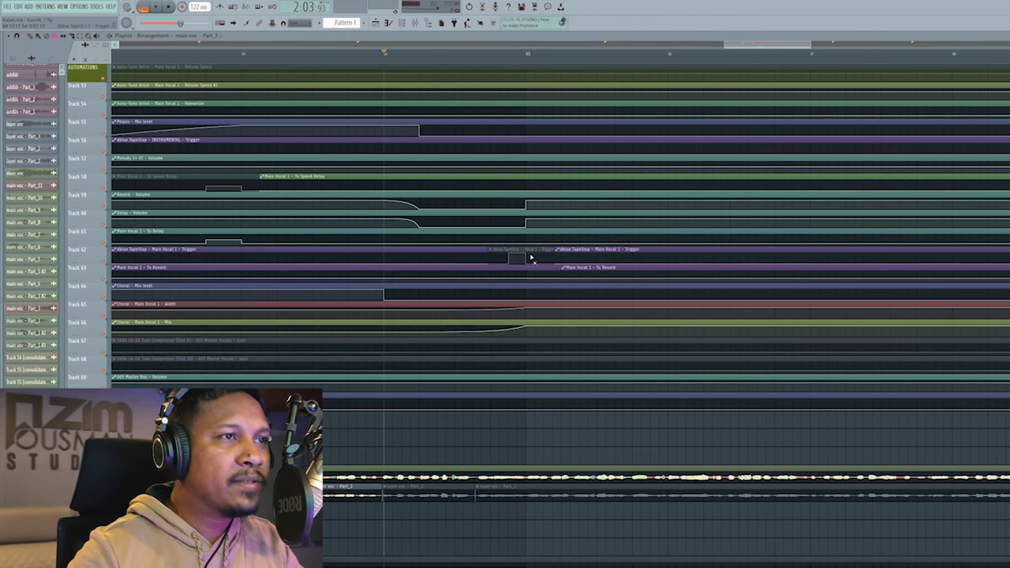
{"action": "key", "text": "space"}
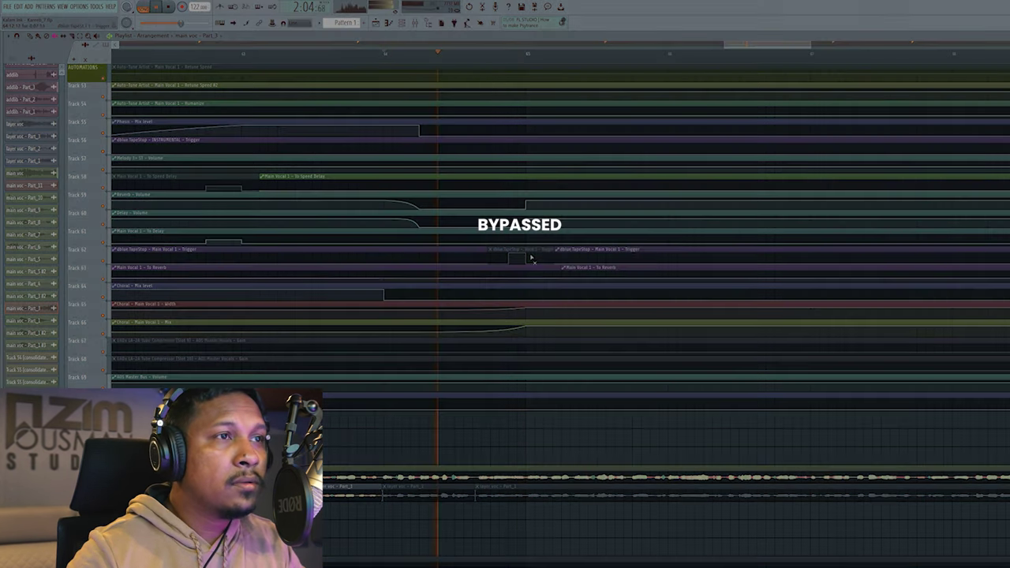
{"action": "key", "text": "space"}
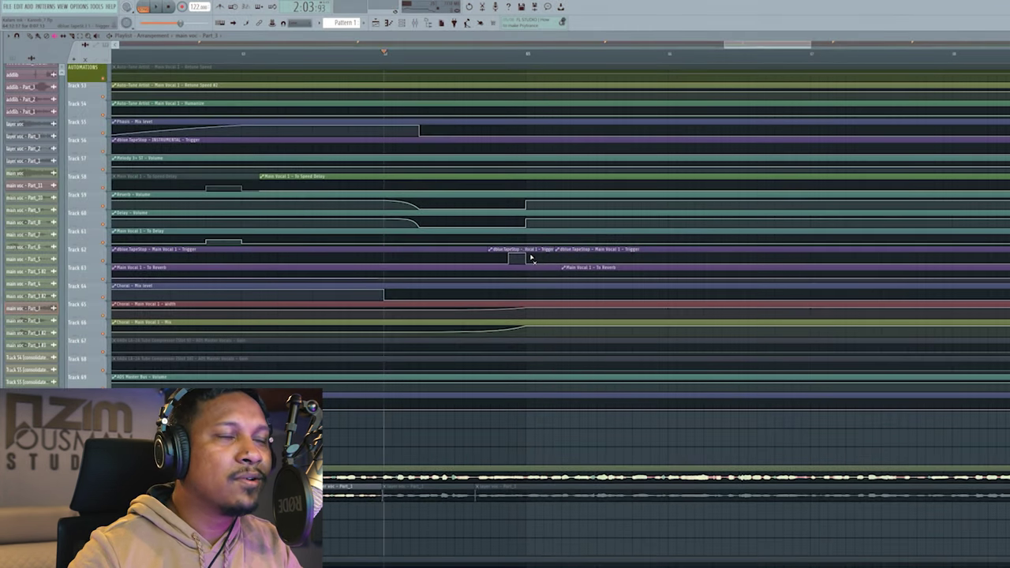
Step: Play the tape-stop passage with the trigger automation active and continue to the delay automation around the following Verse marker
{"action": "key", "text": "space"}
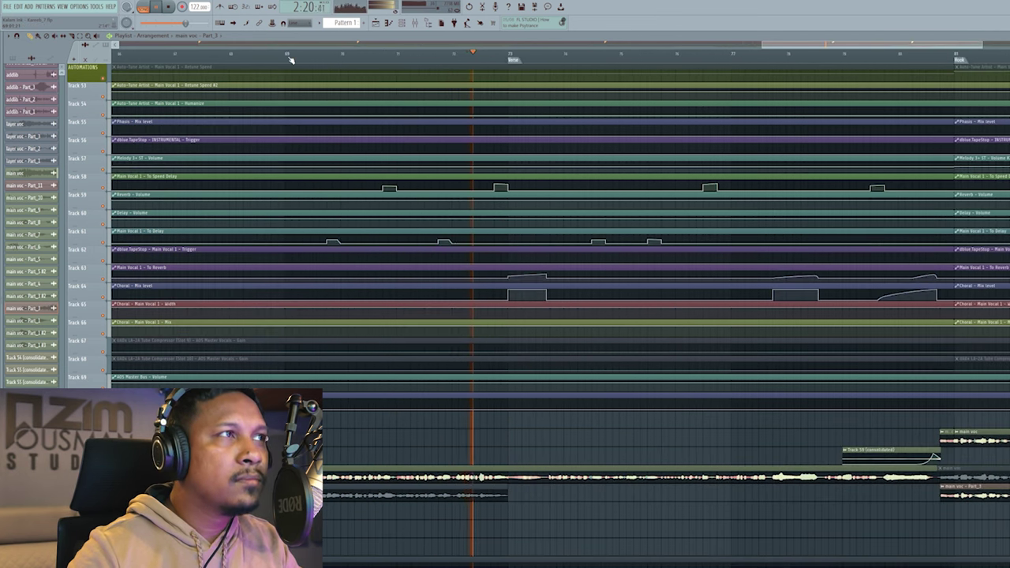
{"action": "scroll", "coordinate": [290, 60], "scroll_direction": "up", "scroll_amount": 2}
{"action": "key", "text": "space"}
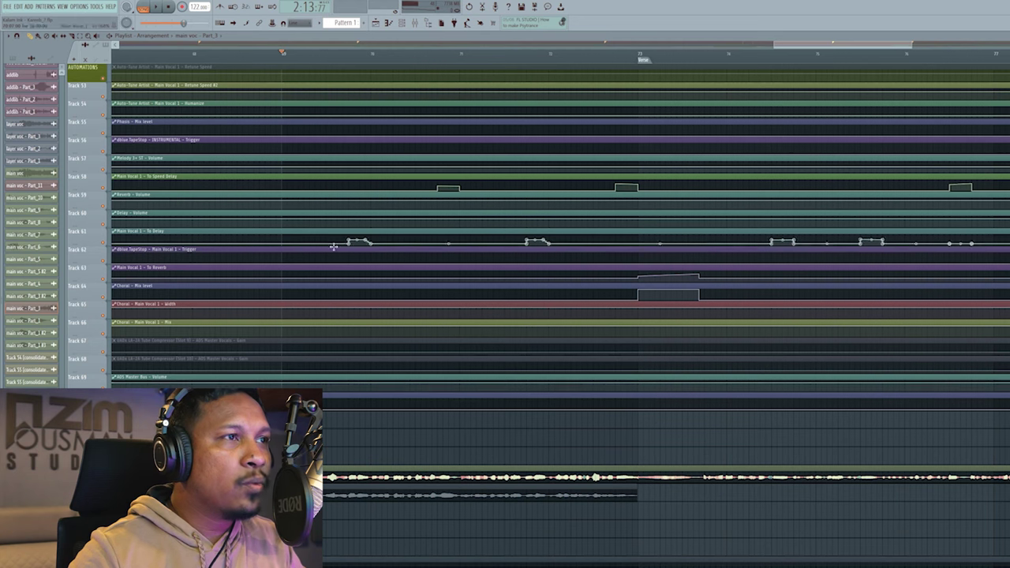
Step: Split the main voc clip on Track 74 just before the first To Delay rise, toggling its mute, and play the passage
{"action": "left_click", "coordinate": [331, 478]}
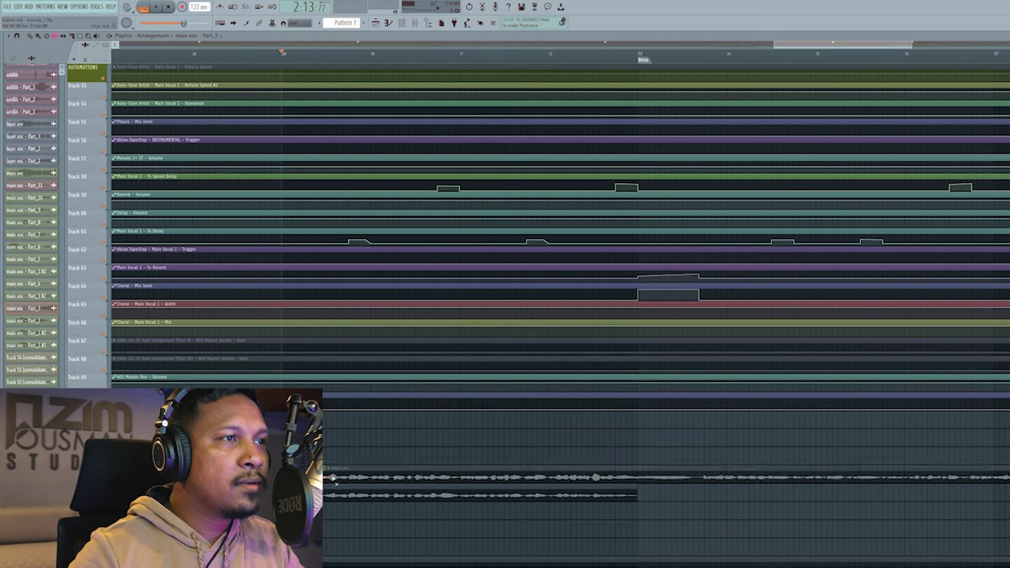
{"action": "left_click", "coordinate": [329, 469]}
{"action": "left_click", "coordinate": [333, 462]}
{"action": "left_click", "coordinate": [334, 469]}
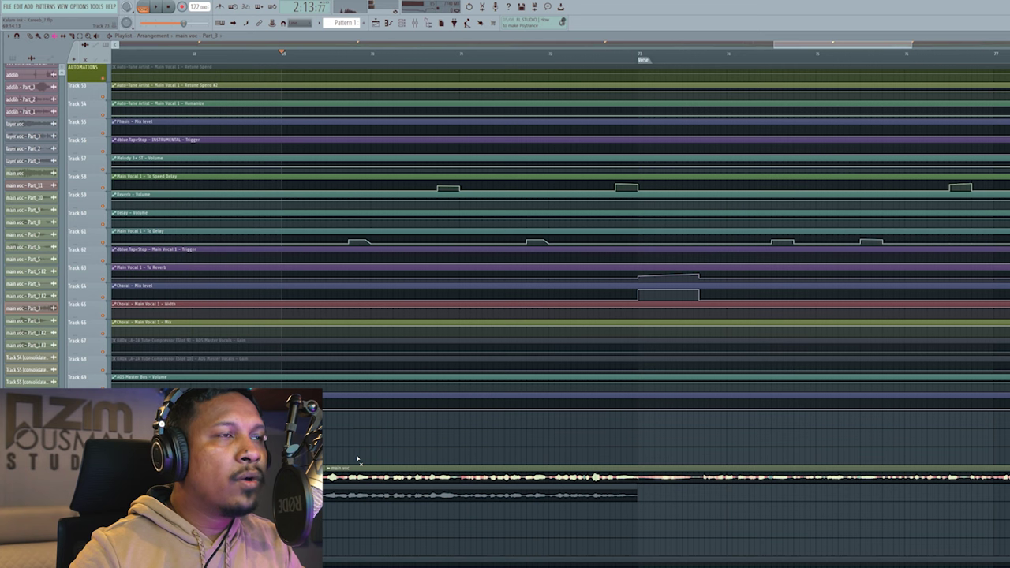
{"action": "key", "text": "space"}
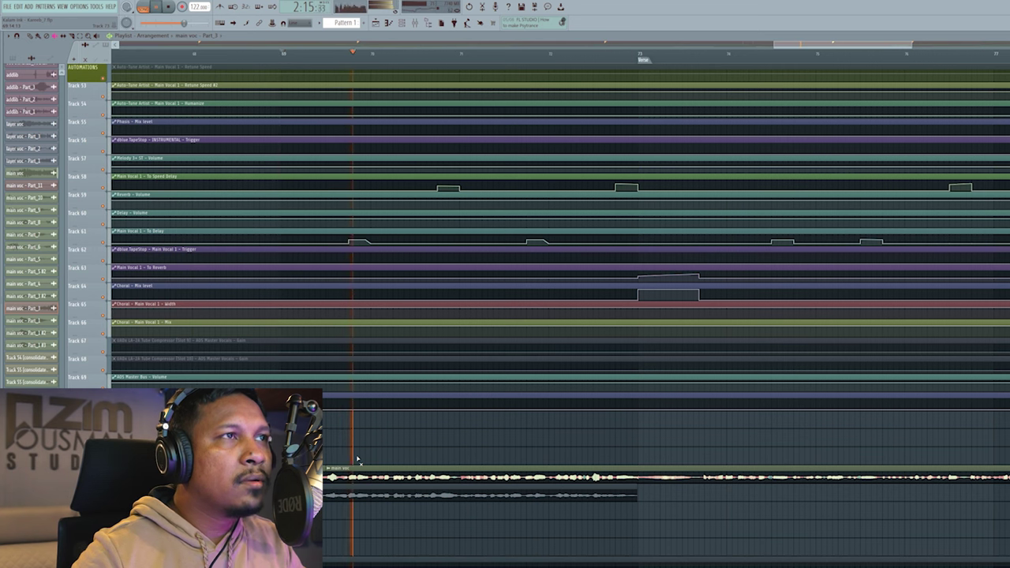
{"action": "key", "text": "space"}
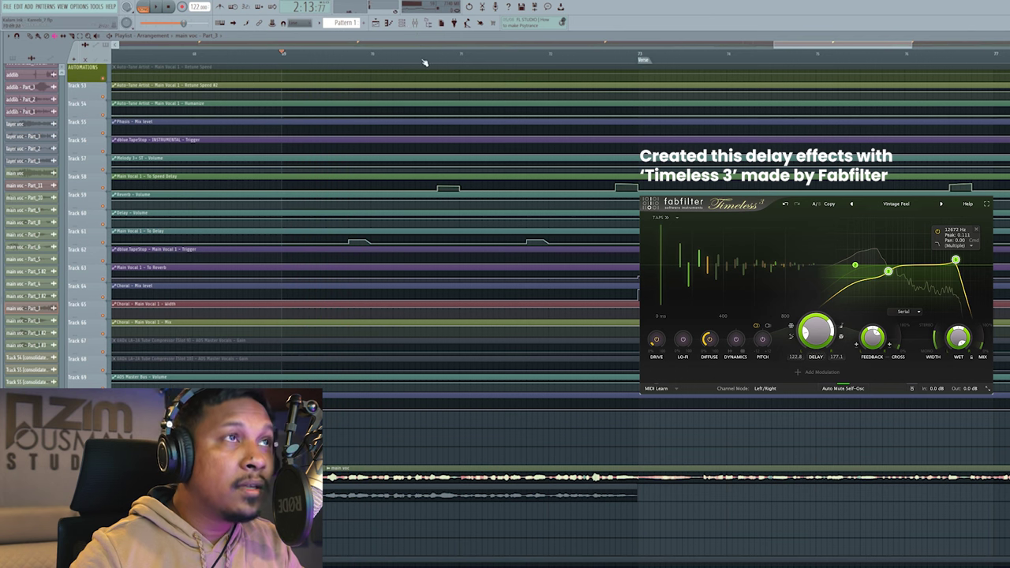
Step: Split the main voc clip at the first To Speed Delay rise, play it, and return the playhead to the first To Delay rise
{"action": "left_click", "coordinate": [440, 469]}
{"action": "left_click", "coordinate": [449, 456]}
{"action": "key", "text": "space"}
{"action": "key", "text": "space"}
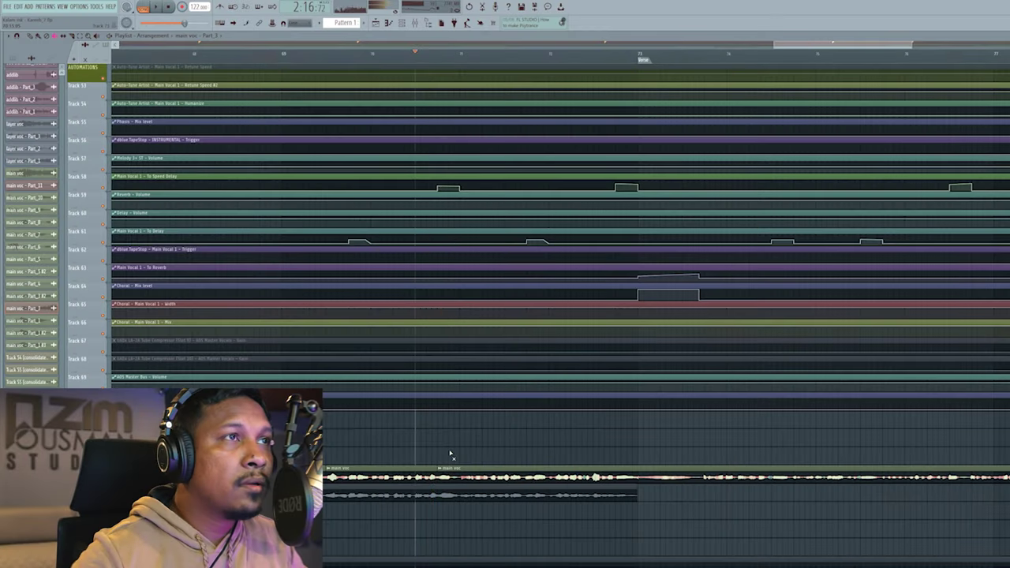
{"action": "left_click", "coordinate": [349, 57]}
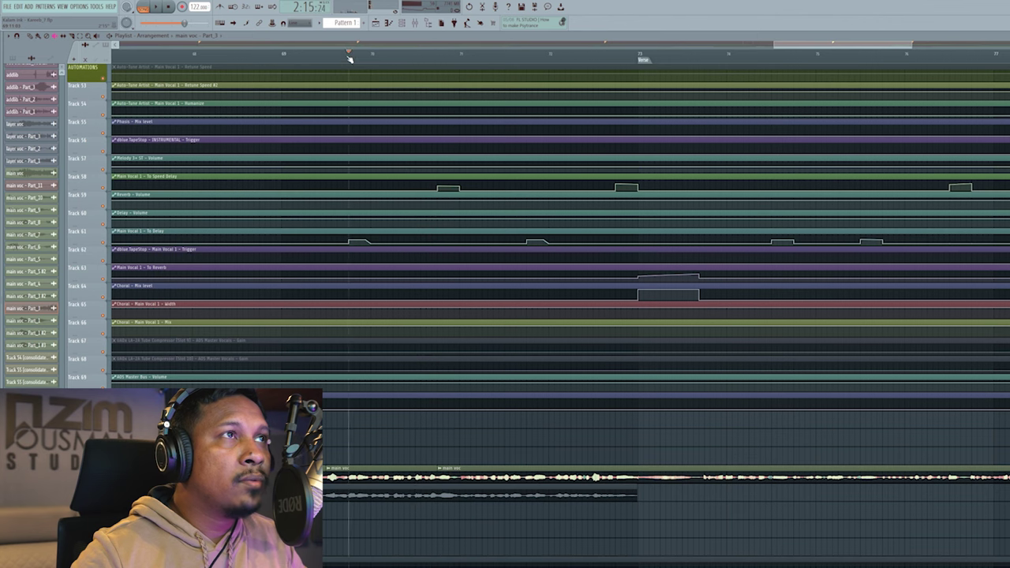